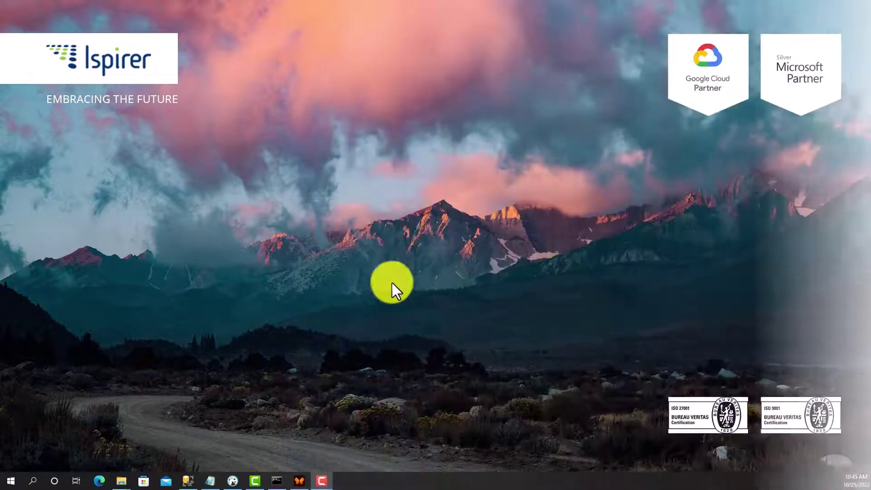
Launch SQLWays Wizard from the taskbar, keeping the MSSQL2MariaDB project directory.
{"action": "left_click", "coordinate": [321, 480]}
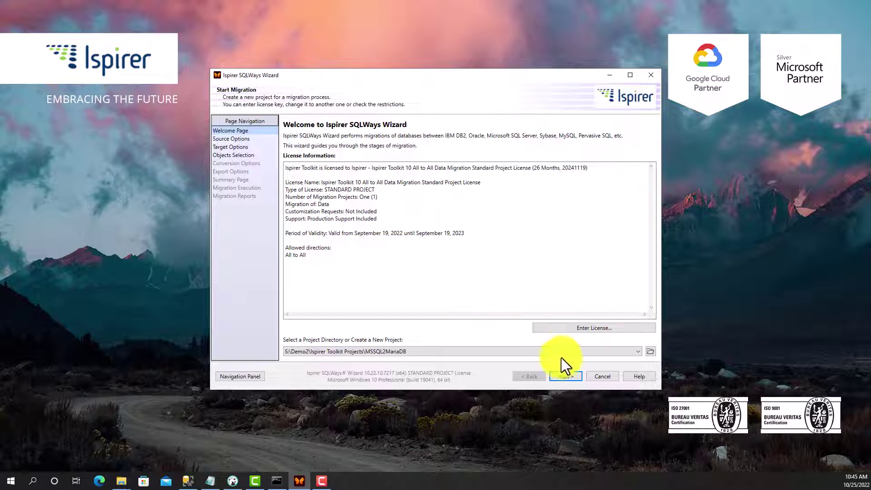
Keep the Azure SQL data source and demouser credentials for the source connection.
{"action": "left_click", "coordinate": [568, 377]}
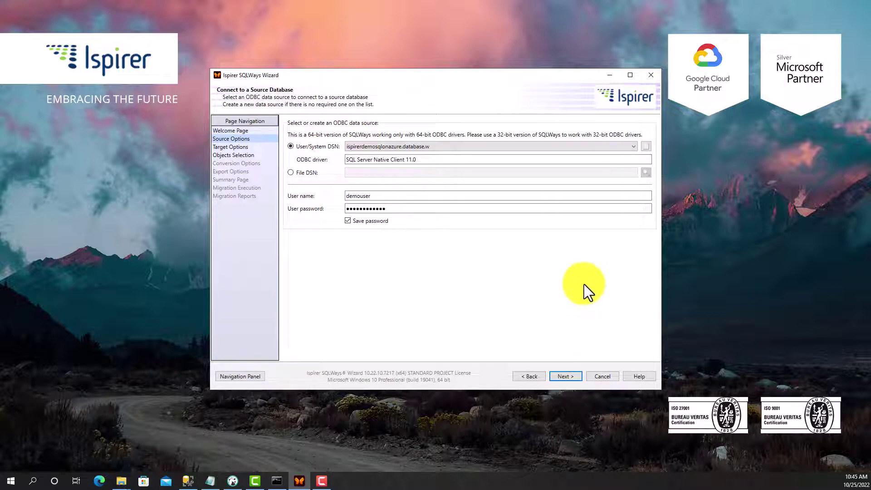
{"action": "left_click", "coordinate": [634, 147]}
{"action": "left_click", "coordinate": [633, 146]}
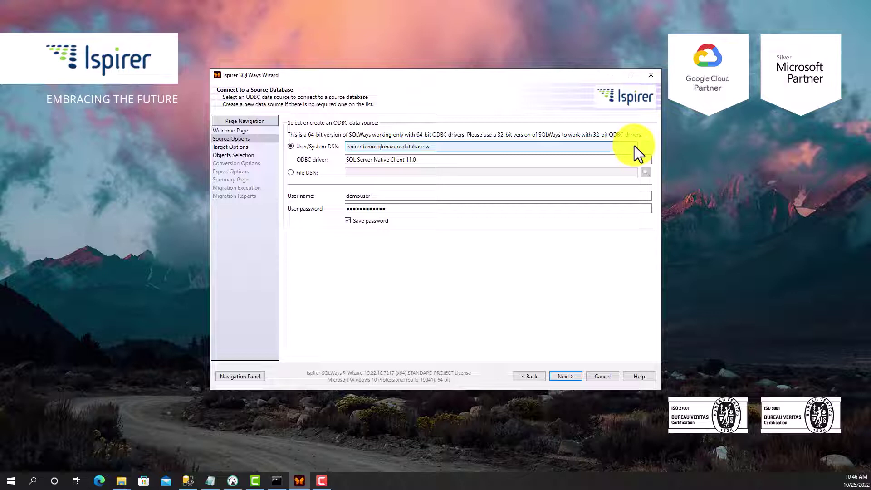
{"action": "left_click", "coordinate": [591, 195]}
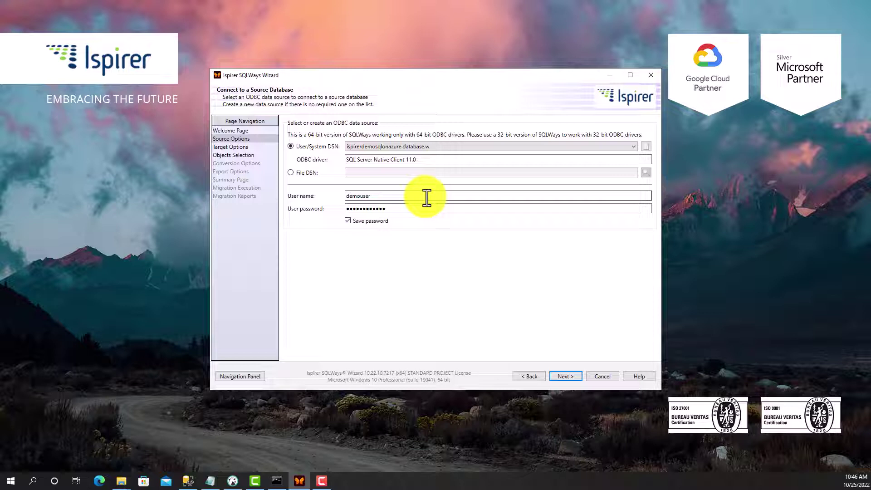
Keep MariaDB as the target database type.
{"action": "left_click", "coordinate": [573, 377]}
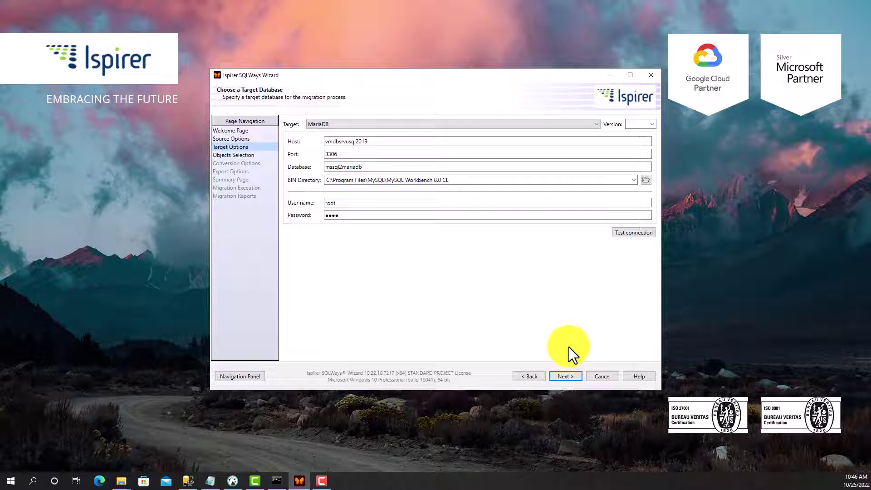
{"action": "left_click", "coordinate": [597, 125]}
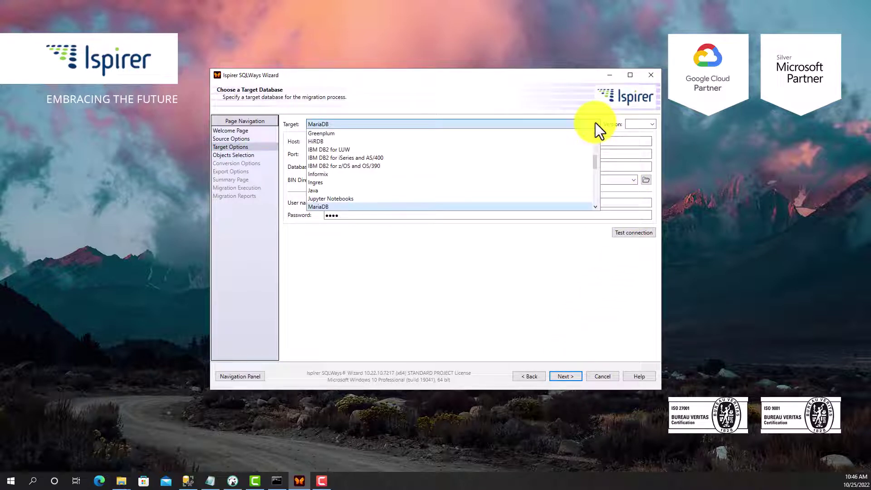
{"action": "left_click", "coordinate": [595, 125]}
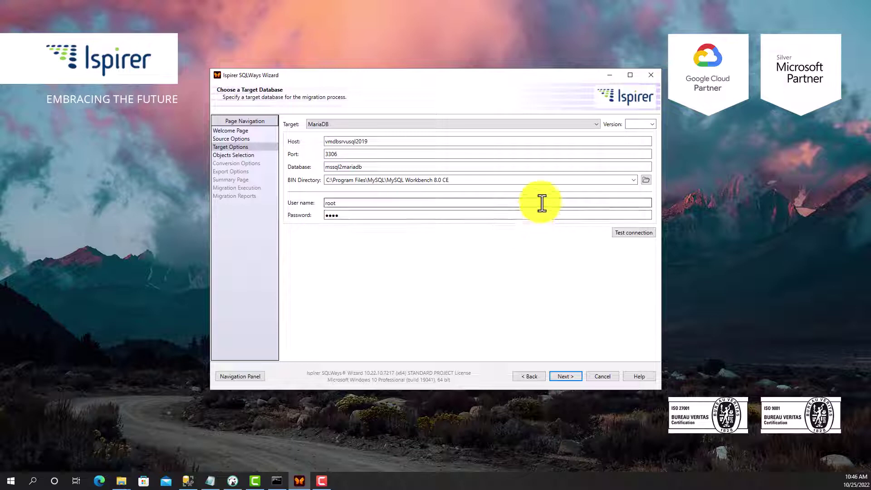
Set the BIN directory to C:\Program Files\MariaDB 10.3\bin.
{"action": "left_click", "coordinate": [643, 180]}
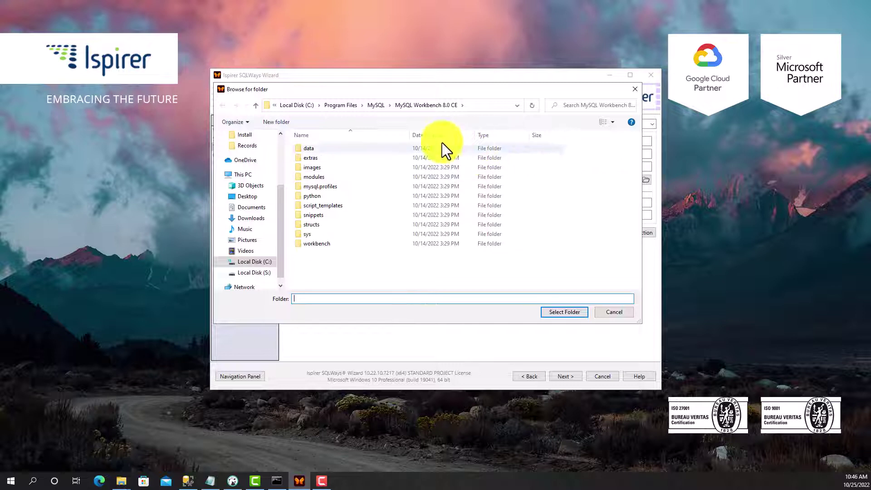
{"action": "left_click", "coordinate": [340, 105]}
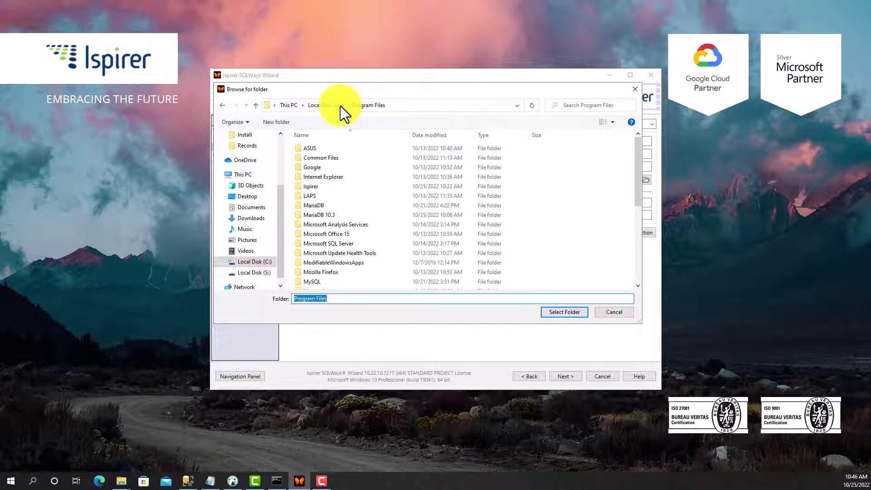
{"action": "double_click", "coordinate": [325, 214]}
{"action": "double_click", "coordinate": [306, 152]}
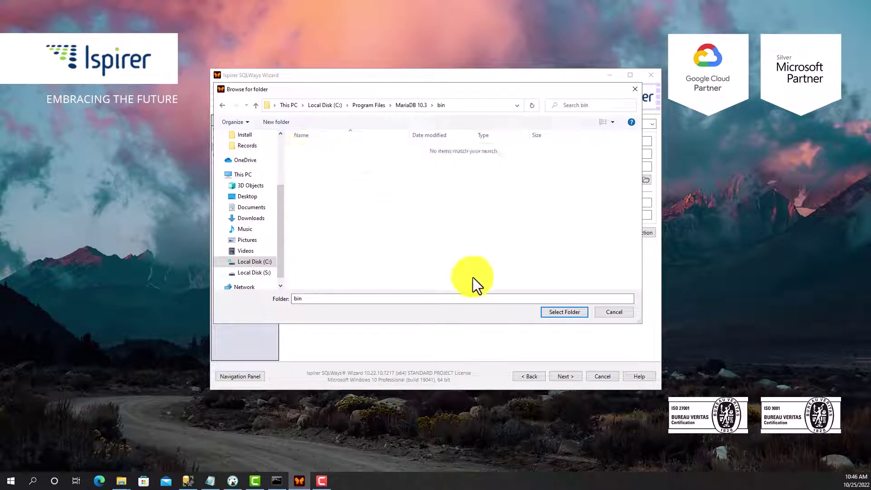
{"action": "left_click", "coordinate": [561, 314]}
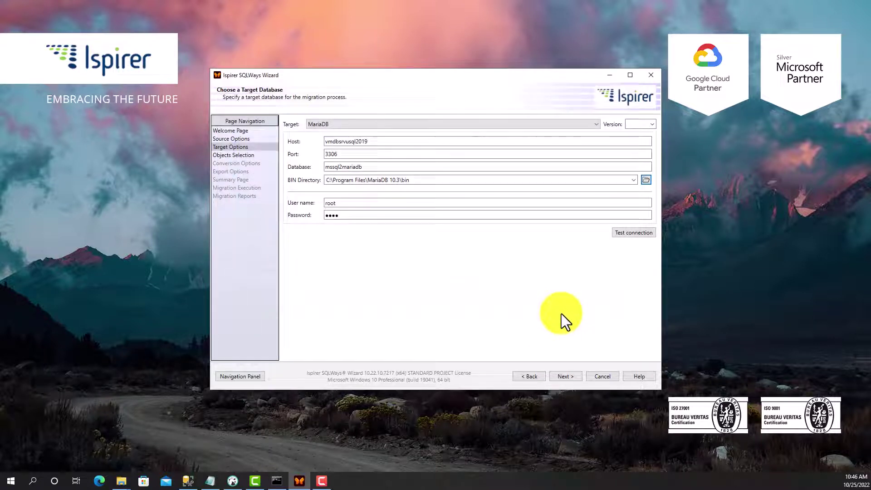
Queue all database objects with Add all, then remove the sys view.
{"action": "left_click", "coordinate": [564, 375]}
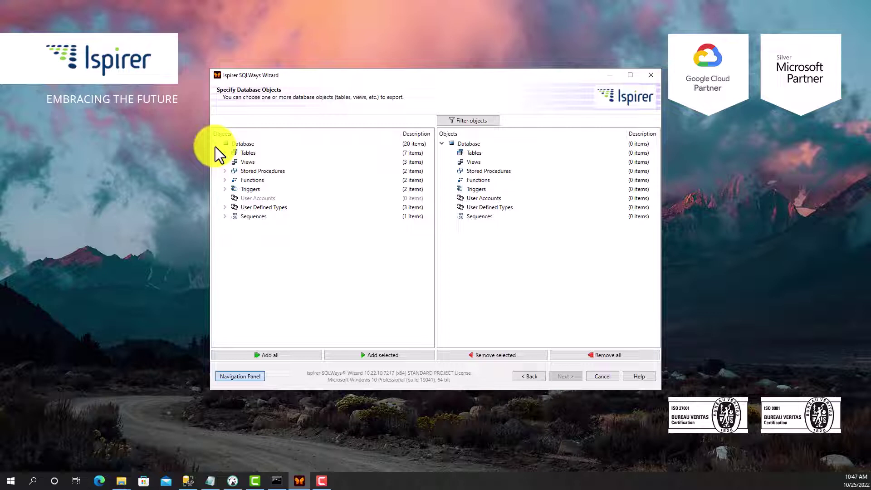
{"action": "left_click", "coordinate": [281, 353]}
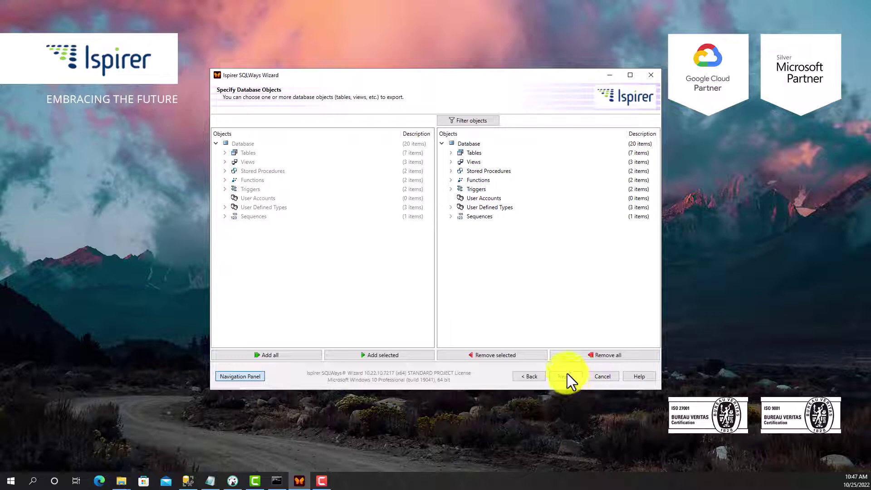
{"action": "left_click", "coordinate": [452, 162]}
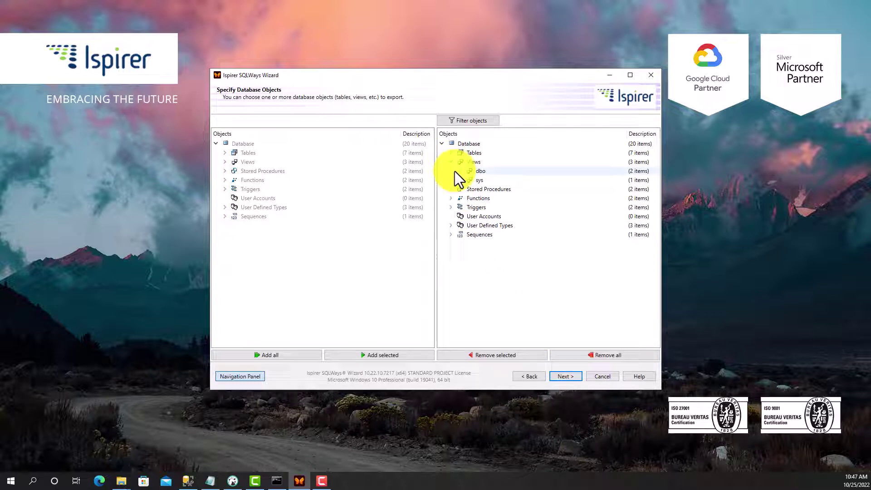
{"action": "double_click", "coordinate": [481, 190]}
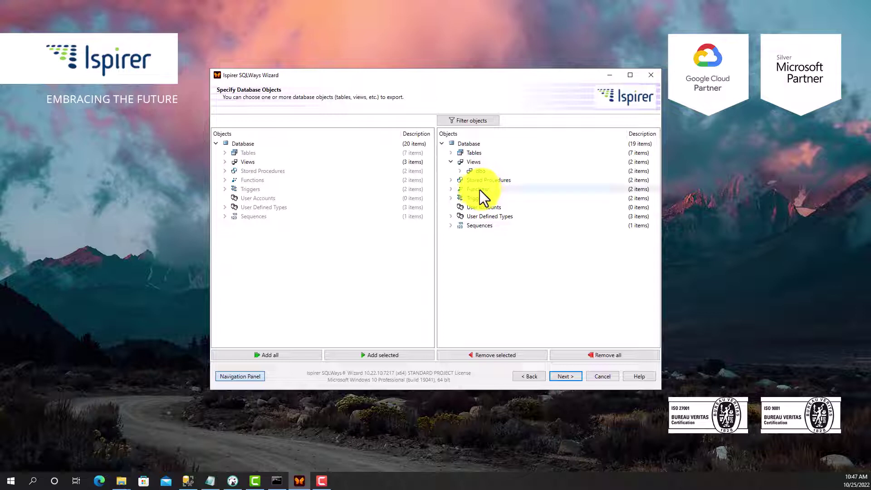
{"action": "left_click", "coordinate": [451, 161]}
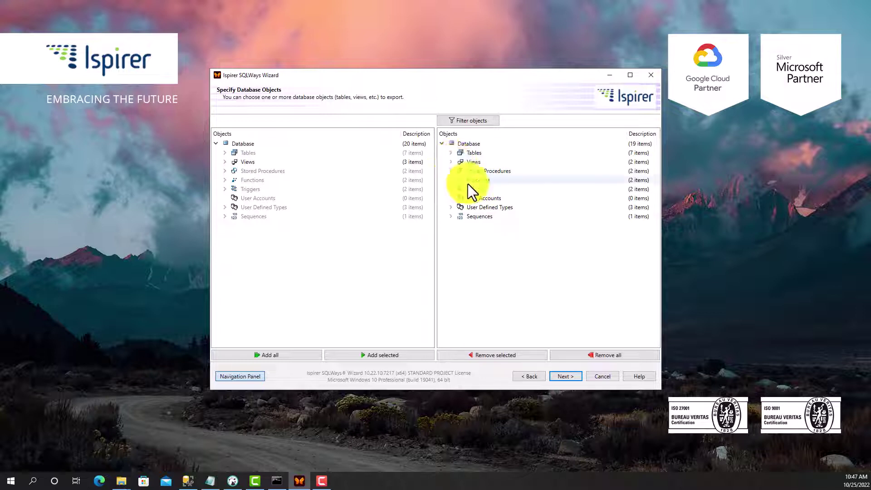
Review type mappings for the Address table and dbo tables, then the tables' Data export options.
{"action": "left_click", "coordinate": [569, 377]}
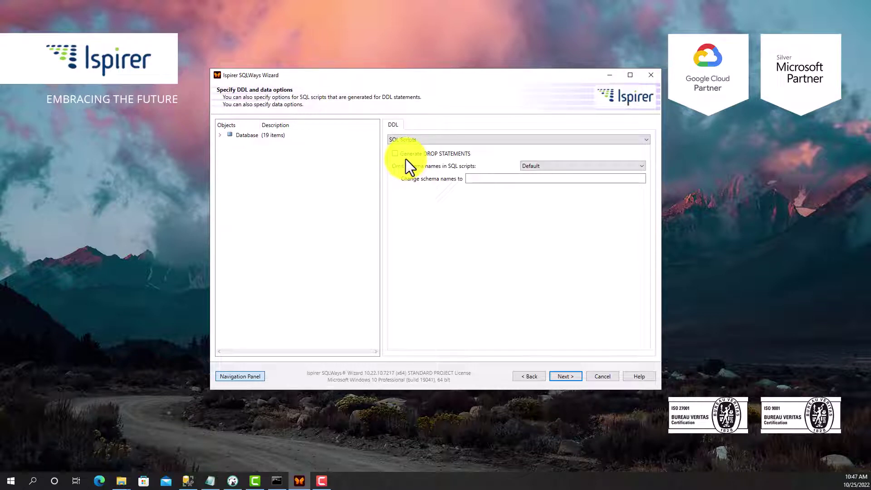
{"action": "left_click", "coordinate": [220, 137]}
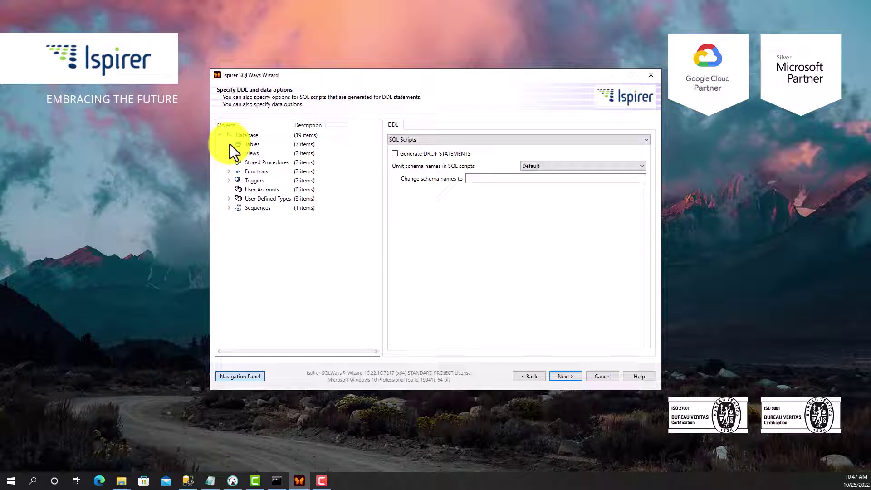
{"action": "left_click", "coordinate": [229, 144]}
{"action": "left_click", "coordinate": [239, 153]}
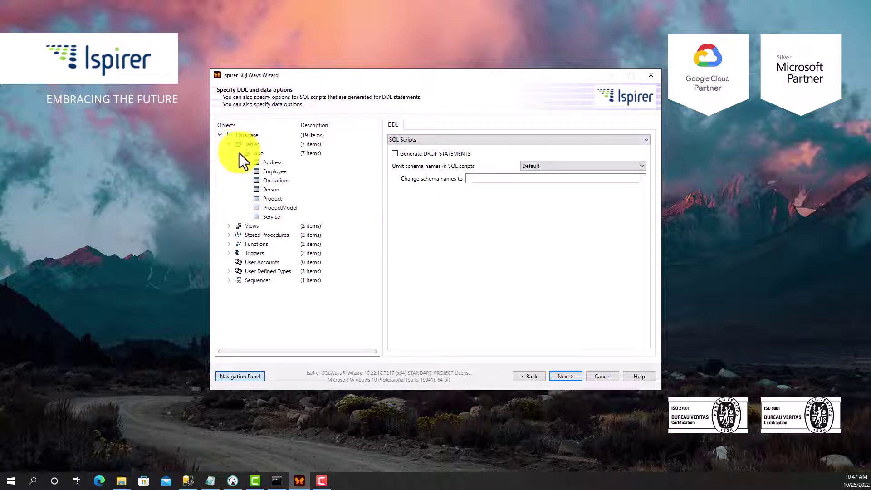
{"action": "left_click", "coordinate": [268, 166]}
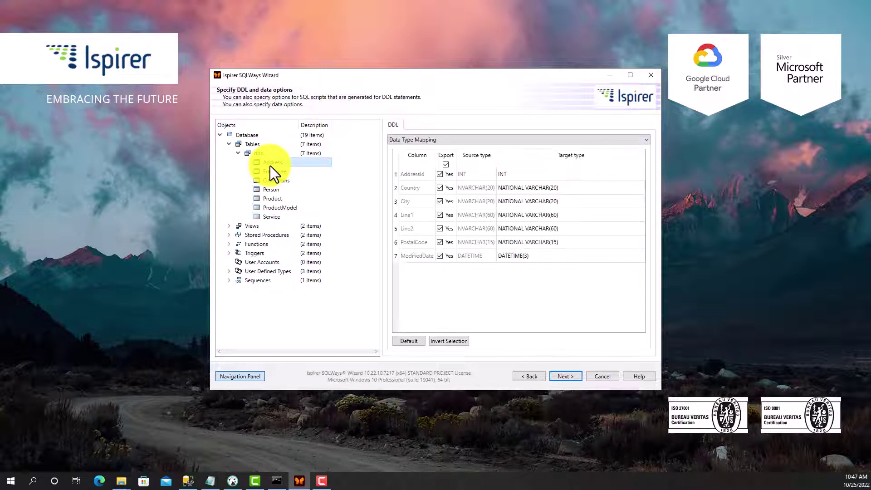
{"action": "left_click", "coordinate": [255, 144]}
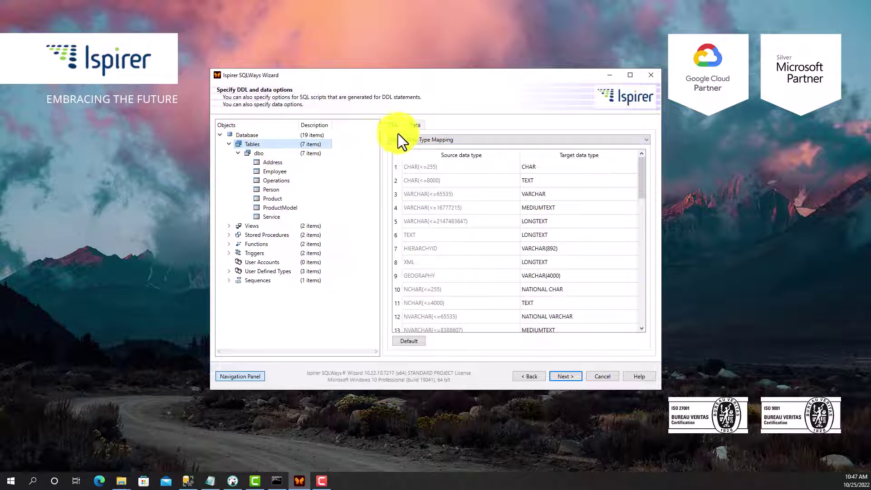
{"action": "left_click", "coordinate": [414, 125]}
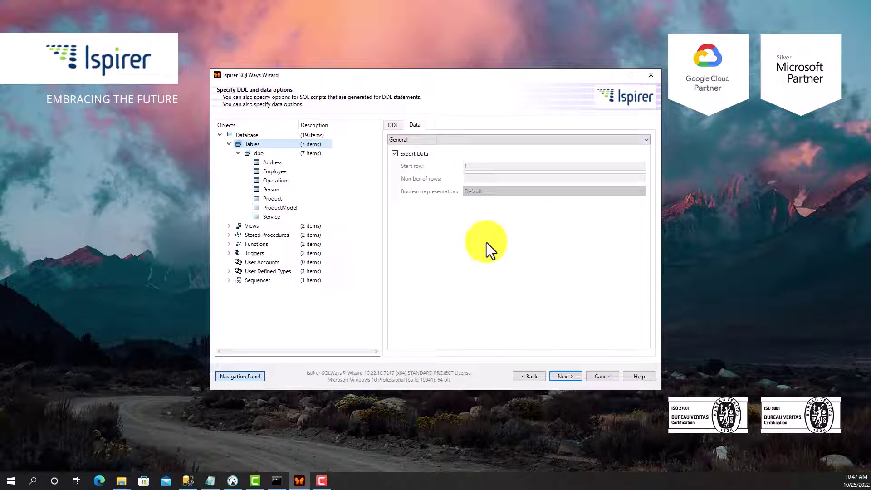
Confirm the project's Export directory path and reach the Summary page.
{"action": "left_click", "coordinate": [561, 379]}
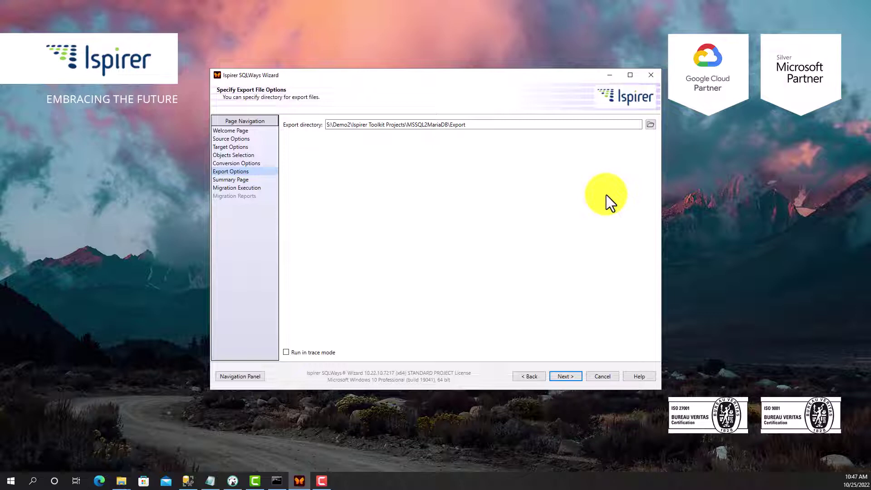
{"action": "left_click", "coordinate": [595, 125]}
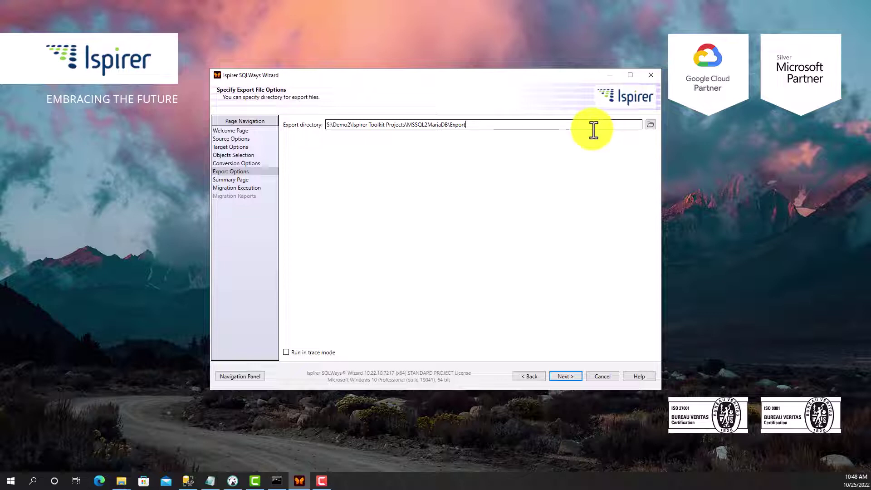
{"action": "left_click", "coordinate": [566, 377]}
{"action": "scroll", "coordinate": [533, 194], "scroll_direction": "down", "scroll_amount": 1}
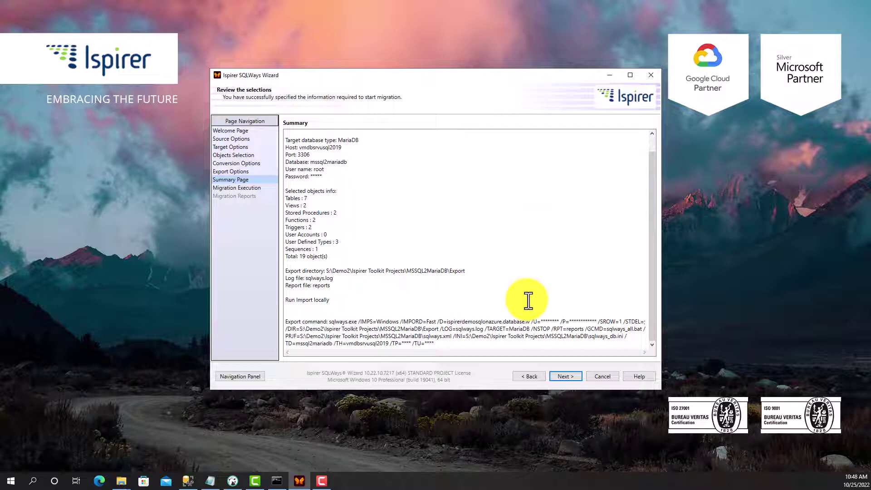
Accept the import settings on the migration execution page.
{"action": "left_click", "coordinate": [561, 374]}
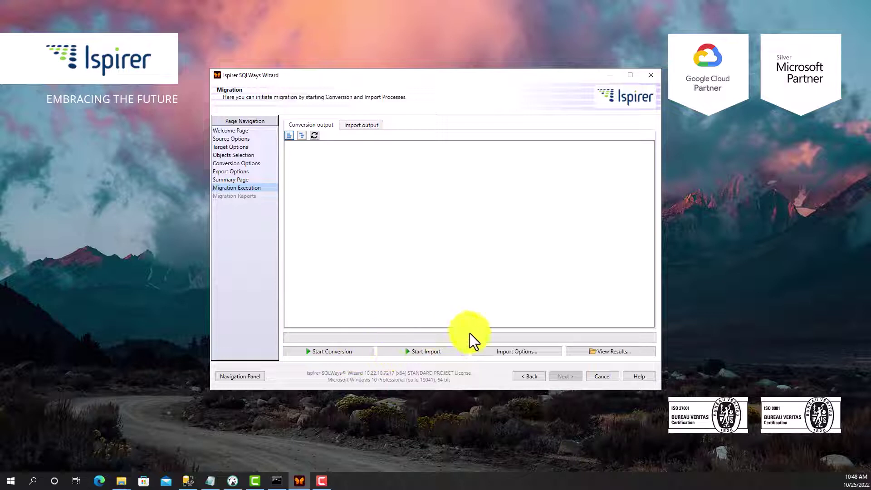
{"action": "left_click", "coordinate": [513, 352]}
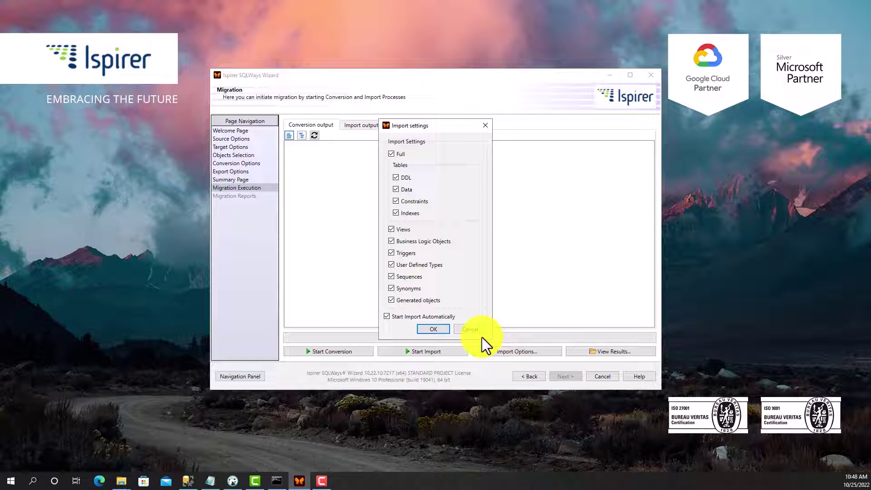
{"action": "left_click", "coordinate": [435, 328]}
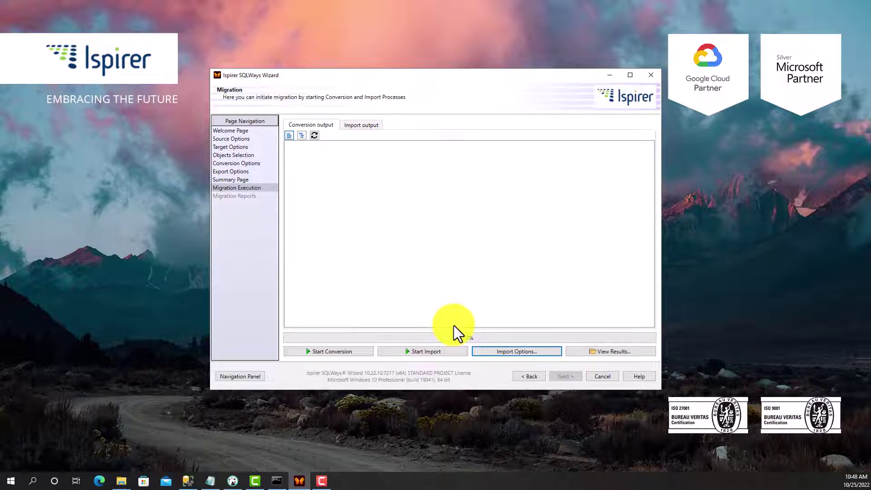
Run the conversion and import, reviewing the Conversion and Import output logs.
{"action": "left_click", "coordinate": [333, 350]}
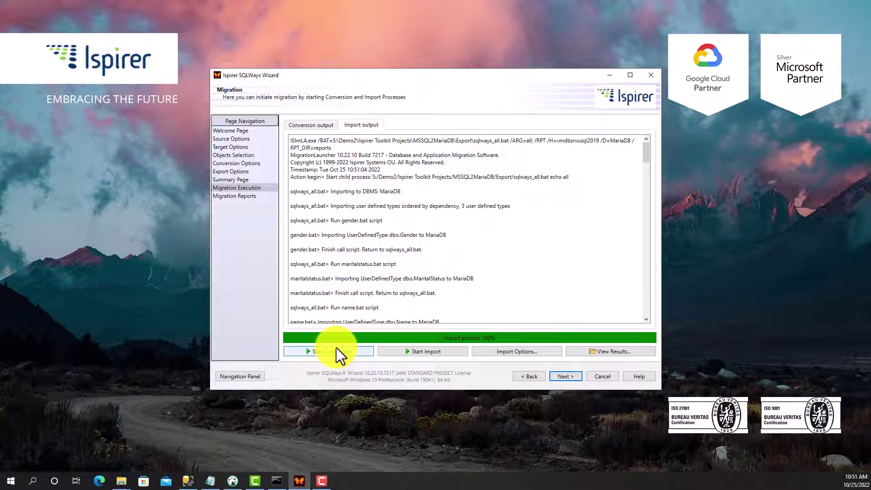
{"action": "left_click", "coordinate": [316, 126]}
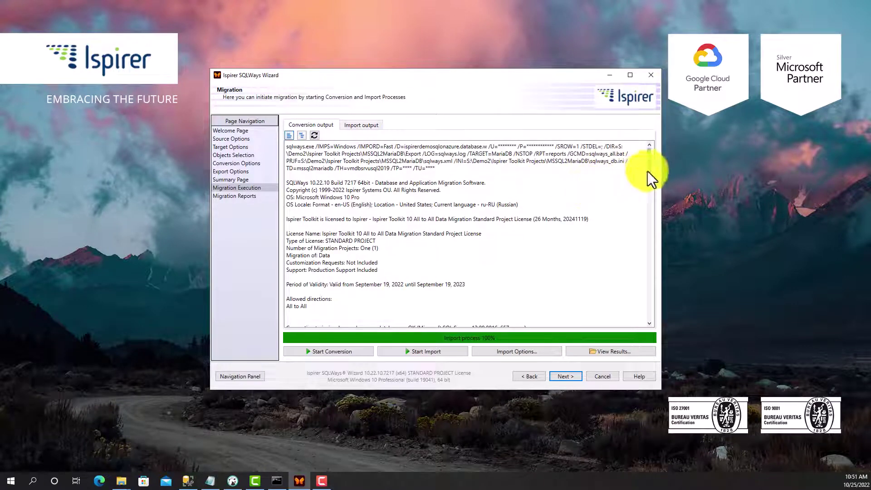
{"action": "left_click_drag", "start_coordinate": [649, 171], "coordinate": [650, 319]}
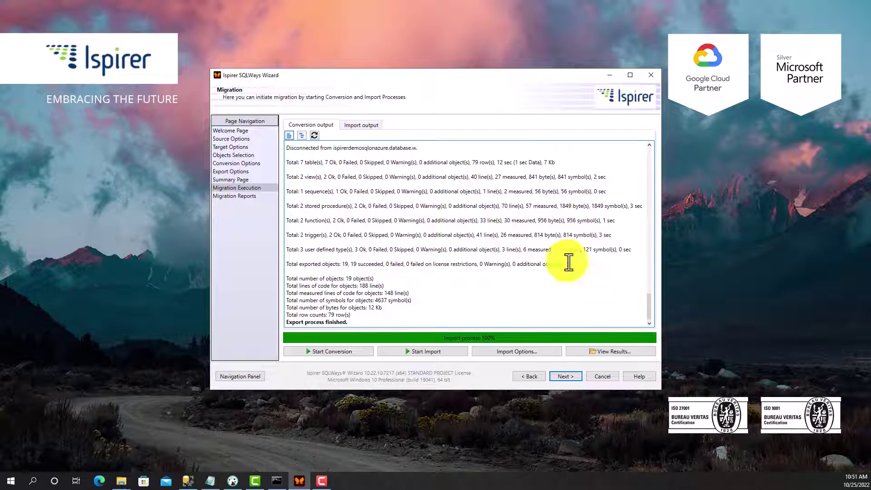
{"action": "left_click", "coordinate": [361, 125]}
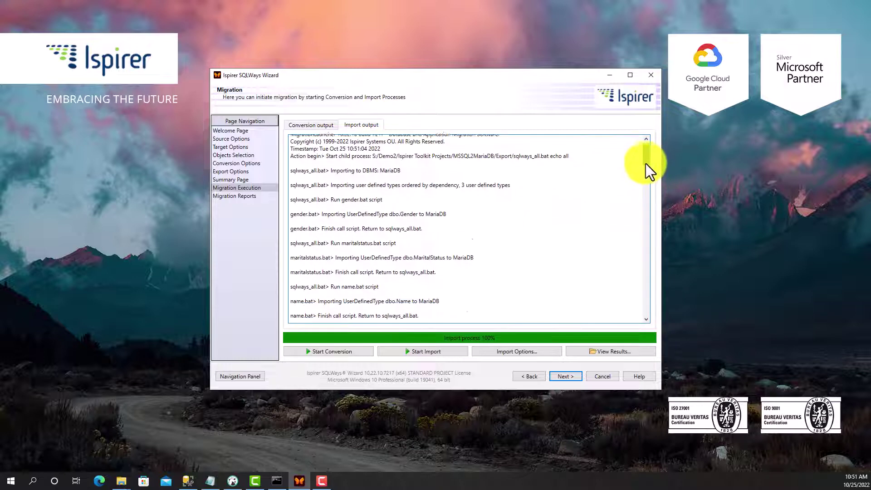
{"action": "left_click_drag", "start_coordinate": [646, 161], "coordinate": [628, 315]}
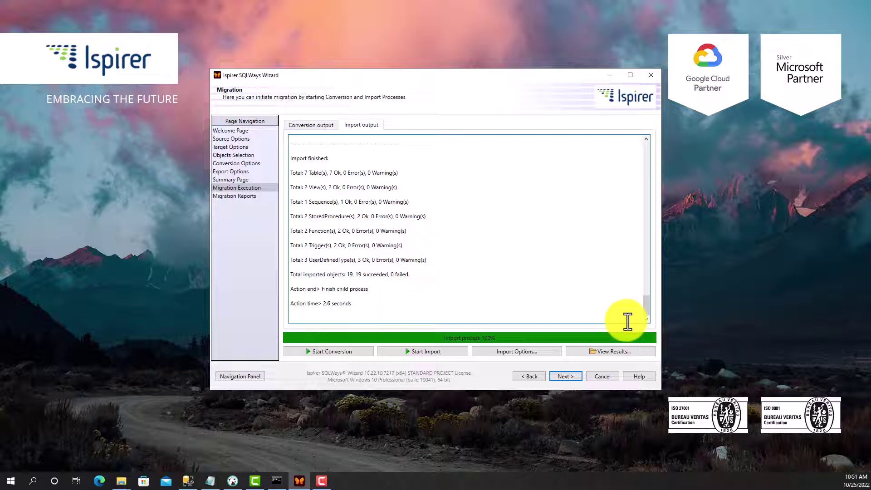
{"action": "left_click", "coordinate": [600, 354]}
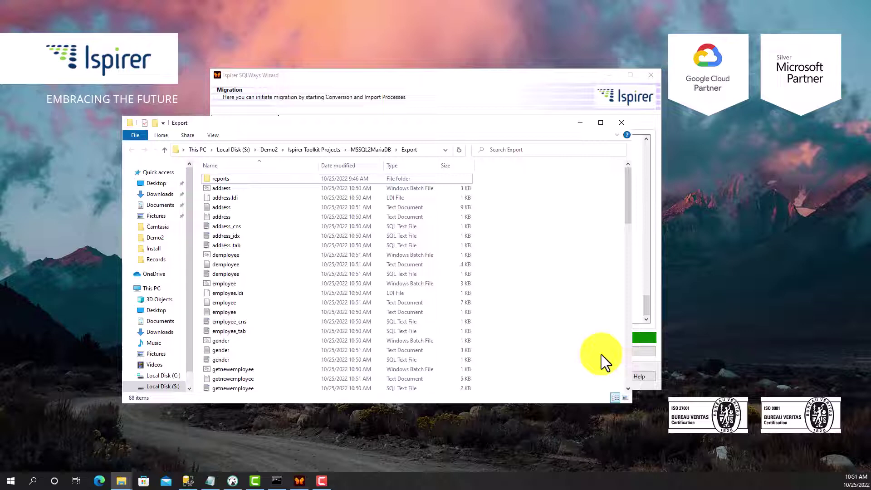
{"action": "left_click", "coordinate": [580, 122]}
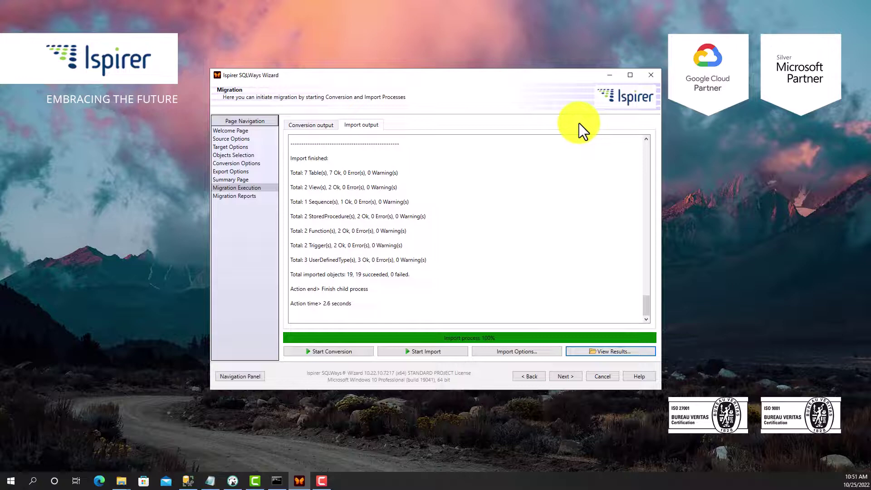
Review the Summary, Export and Import reports, then finish the wizard.
{"action": "left_click", "coordinate": [561, 374]}
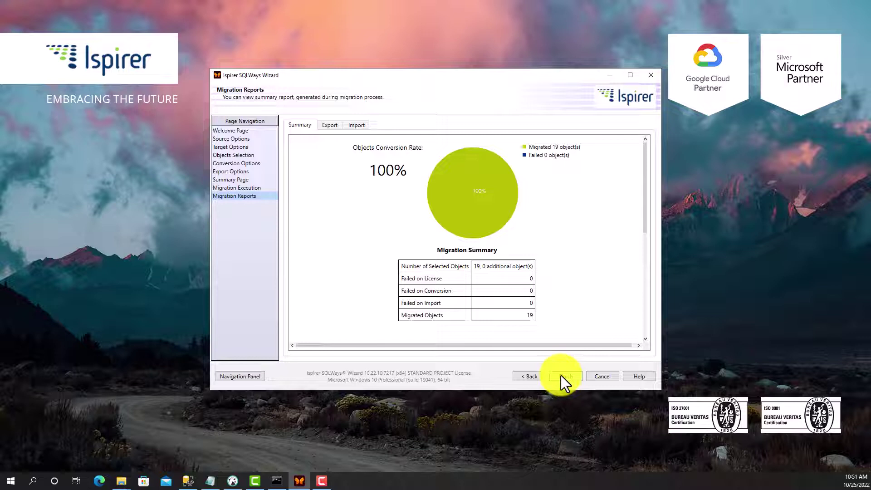
{"action": "left_click", "coordinate": [328, 125]}
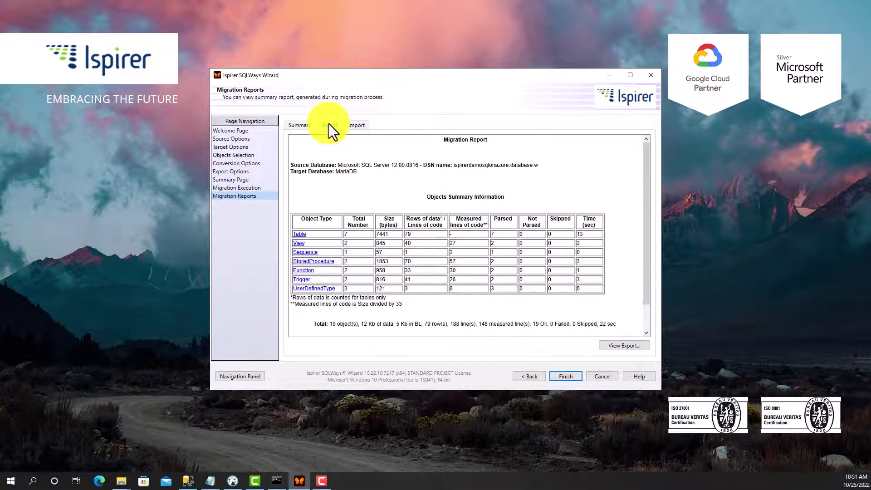
{"action": "left_click", "coordinate": [354, 123]}
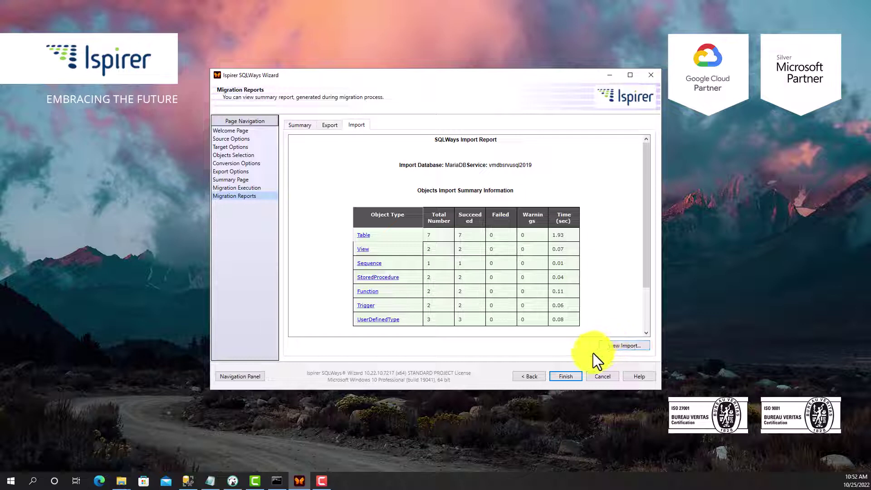
{"action": "left_click", "coordinate": [567, 376]}
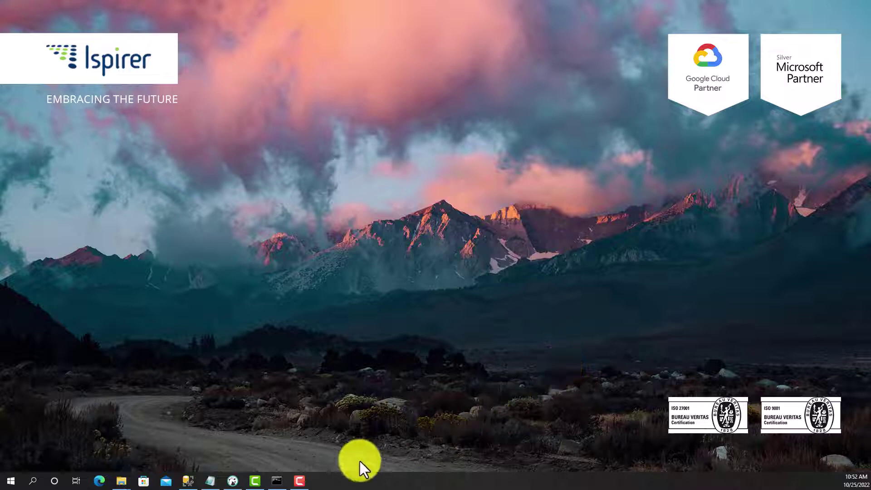
Script dbo.InsertProduct as CREATE into a new SSMS query window, then bring DBeaver forward.
{"action": "left_click", "coordinate": [186, 480]}
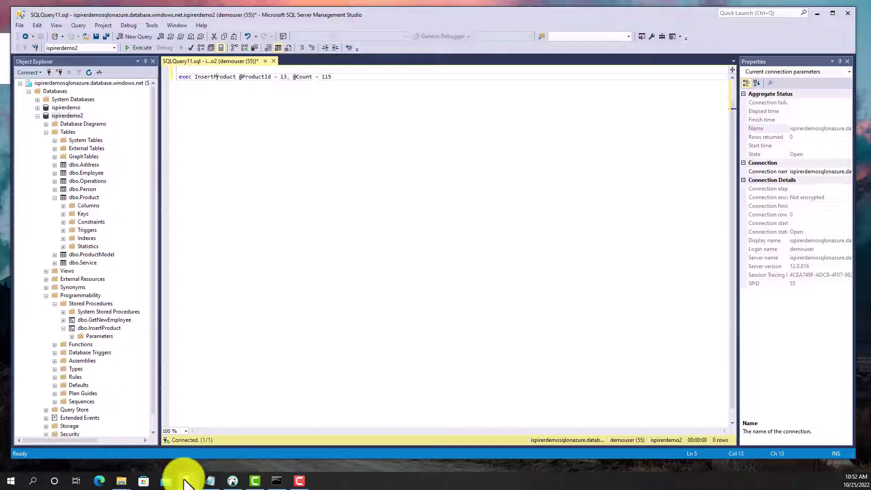
{"action": "right_click", "coordinate": [99, 328]}
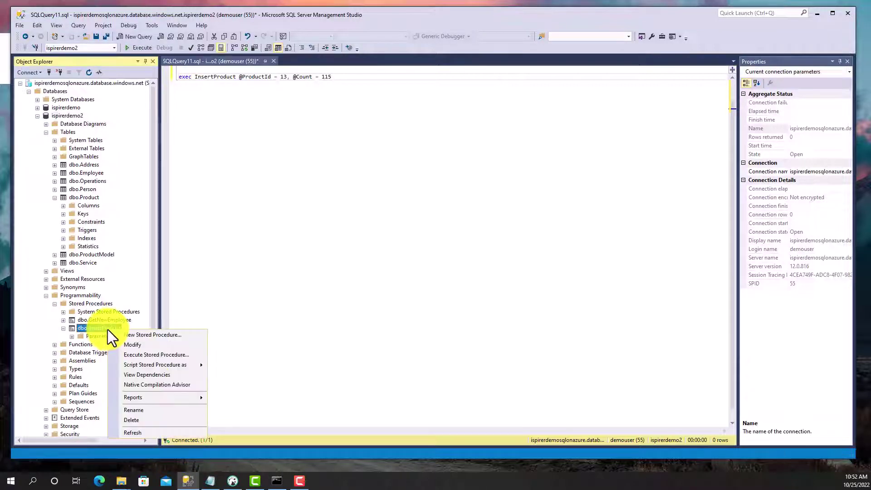
{"action": "mouse_move", "coordinate": [162, 365]}
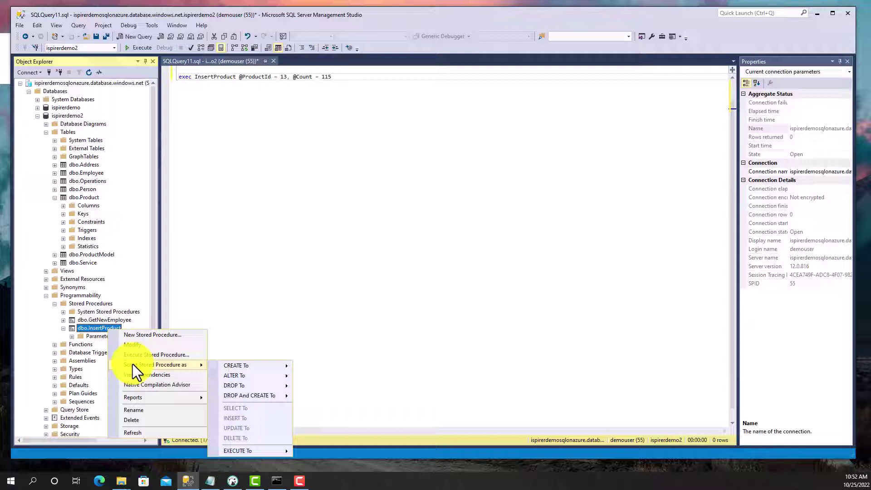
{"action": "left_click", "coordinate": [315, 366]}
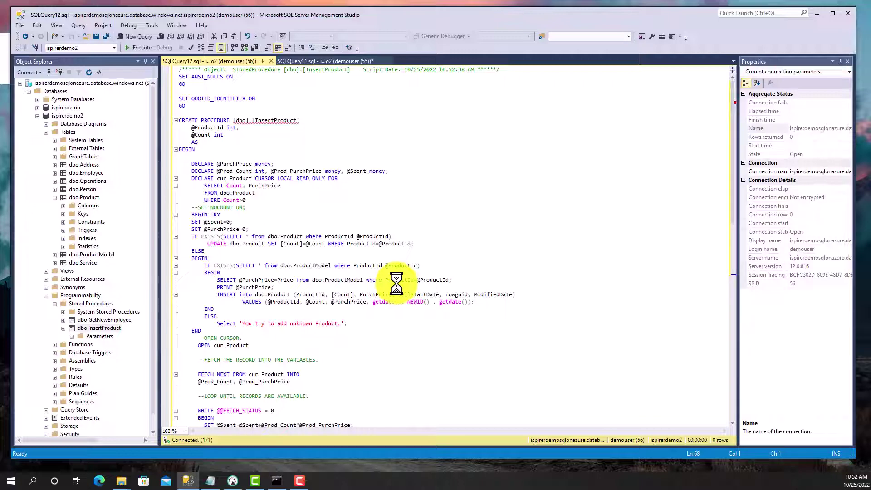
{"action": "scroll", "coordinate": [396, 284], "scroll_direction": "down", "scroll_amount": 5}
{"action": "scroll", "coordinate": [381, 292], "scroll_direction": "down", "scroll_amount": 5}
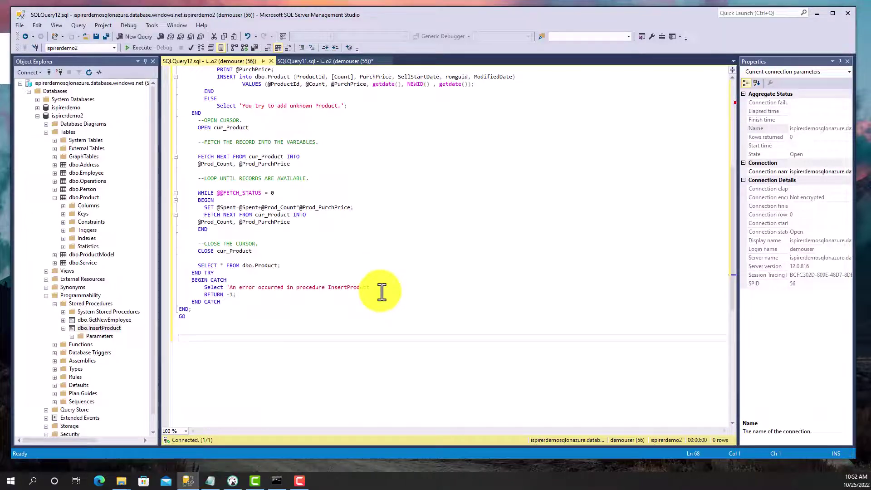
{"action": "scroll", "coordinate": [381, 291], "scroll_direction": "up", "scroll_amount": 5}
{"action": "scroll", "coordinate": [380, 291], "scroll_direction": "up", "scroll_amount": 5}
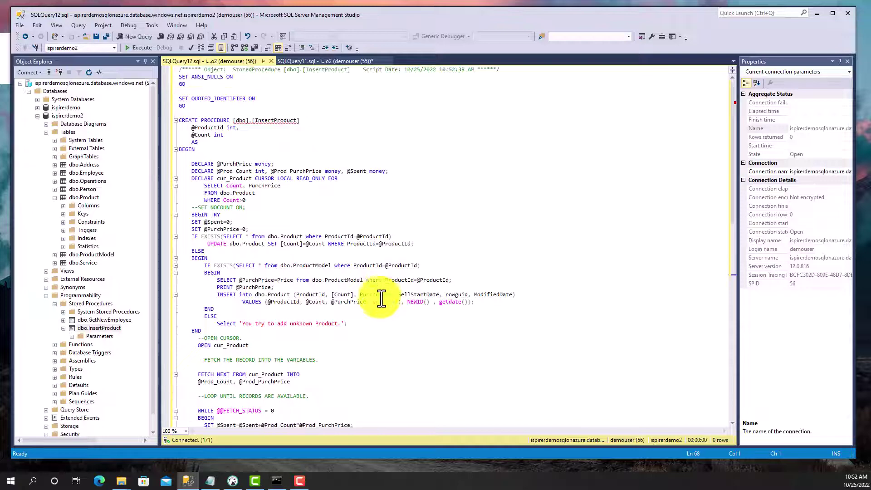
{"action": "left_click", "coordinate": [232, 481]}
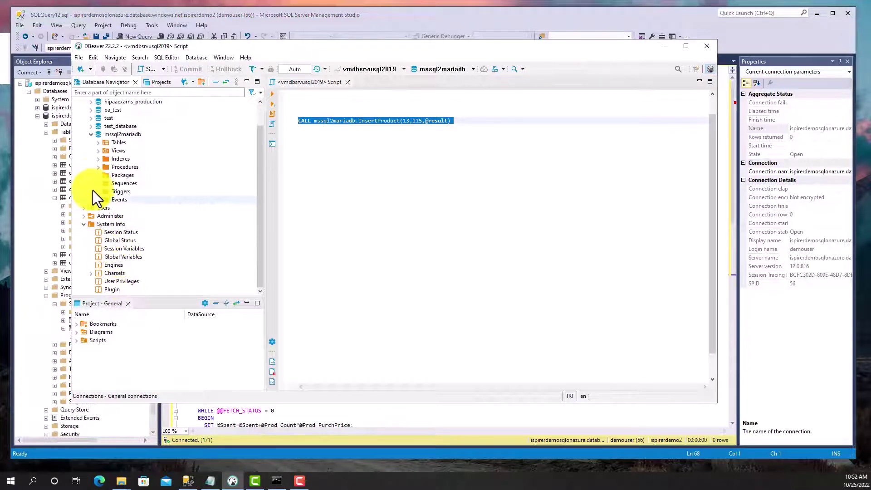
Open InsertProduct from mssql2mariadb's Procedures with Edit Procedure.
{"action": "left_click", "coordinate": [99, 167]}
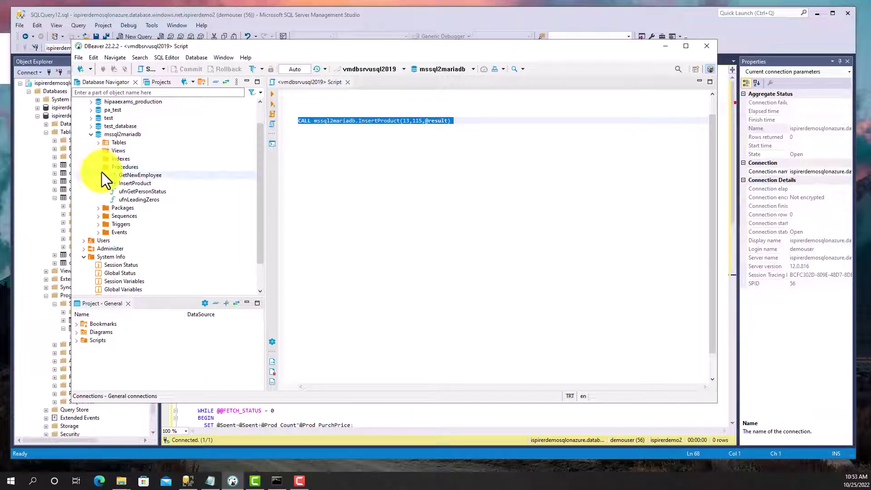
{"action": "right_click", "coordinate": [133, 184]}
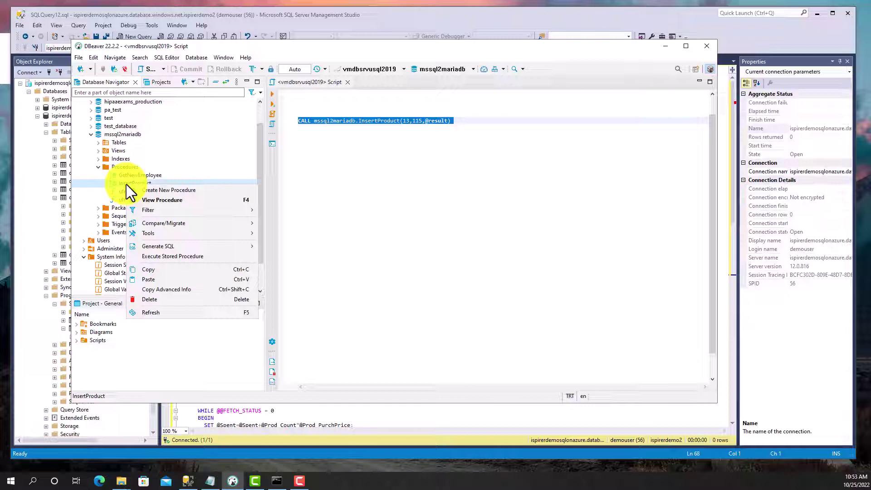
{"action": "left_click", "coordinate": [148, 199]}
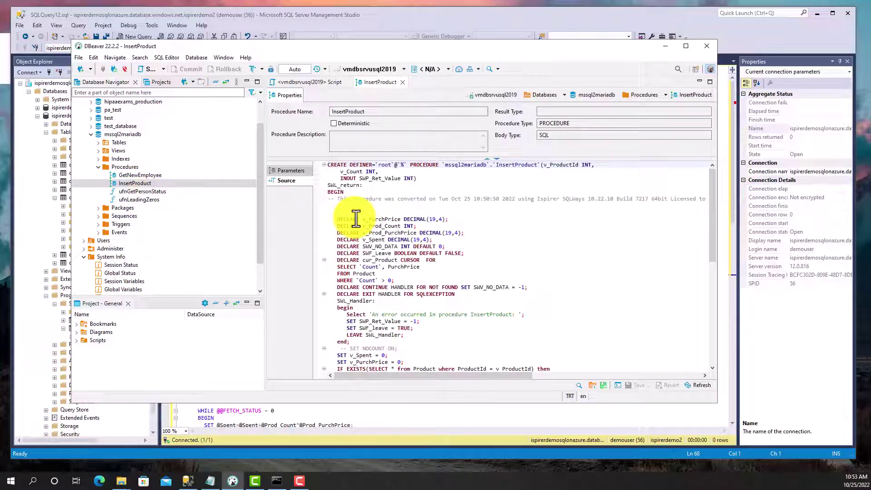
{"action": "scroll", "coordinate": [355, 219], "scroll_direction": "down", "scroll_amount": 3}
{"action": "scroll", "coordinate": [353, 218], "scroll_direction": "down", "scroll_amount": 3}
{"action": "scroll", "coordinate": [352, 218], "scroll_direction": "down", "scroll_amount": 3}
{"action": "scroll", "coordinate": [352, 219], "scroll_direction": "down", "scroll_amount": 3}
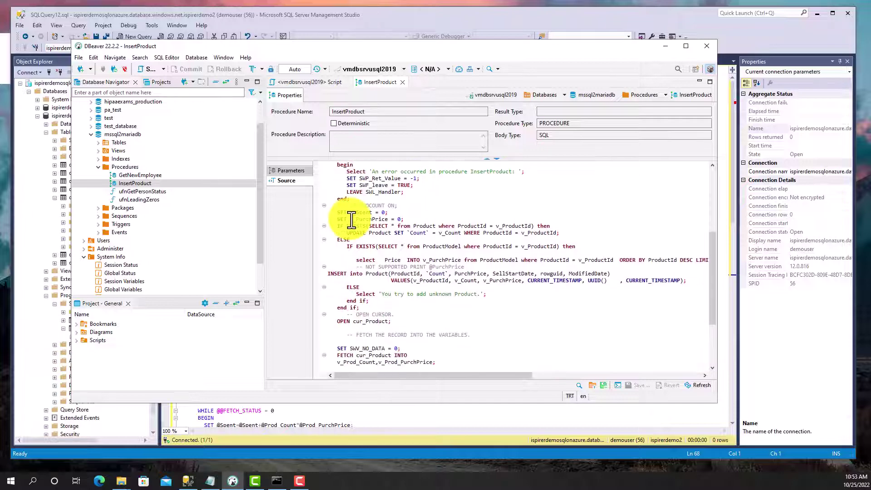
{"action": "scroll", "coordinate": [351, 219], "scroll_direction": "down", "scroll_amount": 3}
{"action": "scroll", "coordinate": [349, 219], "scroll_direction": "down", "scroll_amount": 3}
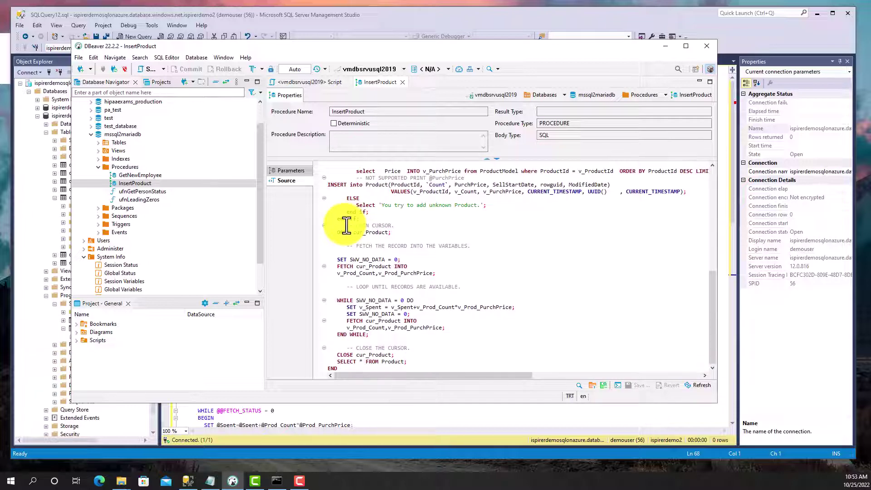
{"action": "scroll", "coordinate": [348, 222], "scroll_direction": "up", "scroll_amount": 3}
{"action": "scroll", "coordinate": [347, 223], "scroll_direction": "up", "scroll_amount": 3}
{"action": "scroll", "coordinate": [345, 225], "scroll_direction": "up", "scroll_amount": 3}
{"action": "scroll", "coordinate": [345, 226], "scroll_direction": "up", "scroll_amount": 3}
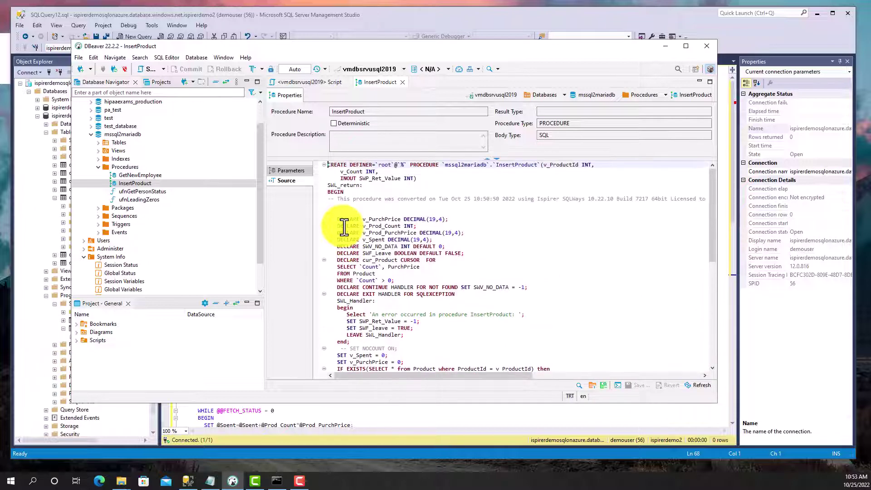
Run exec InsertProduct with ProductId 13 and Count 115 from SQLQuery11.sql in SSMS.
{"action": "left_click", "coordinate": [189, 480]}
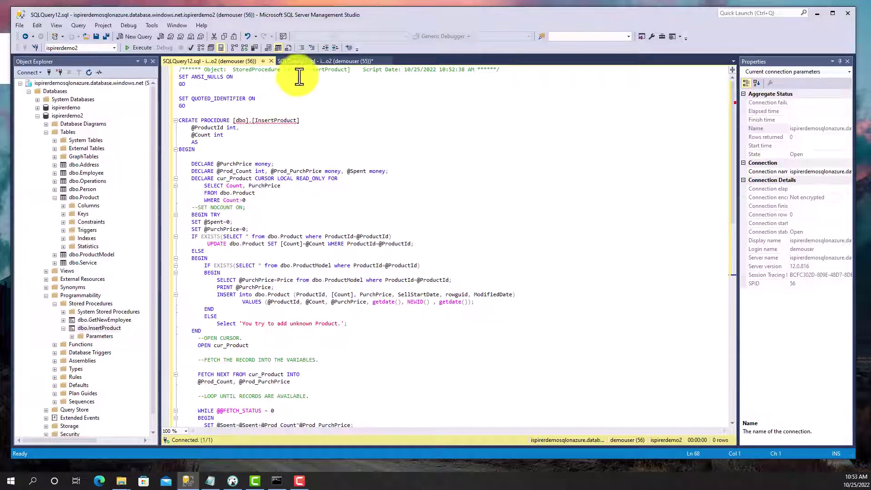
{"action": "left_click", "coordinate": [307, 60]}
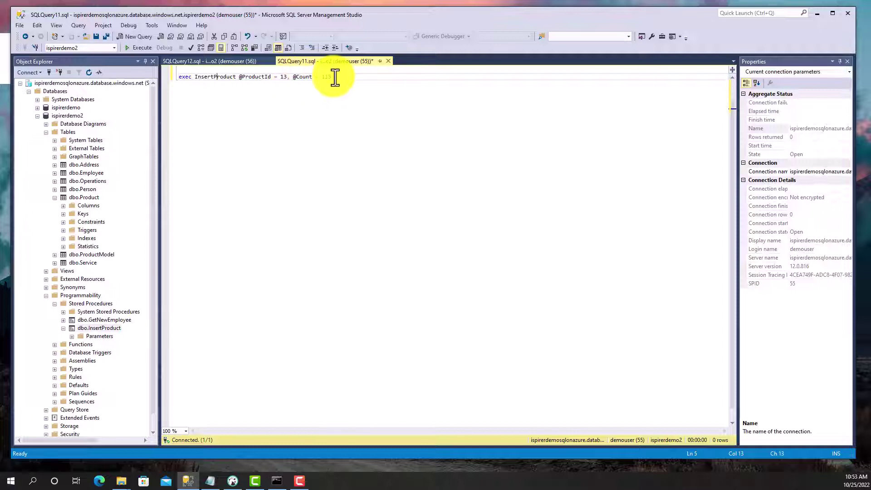
{"action": "left_click_drag", "start_coordinate": [336, 76], "coordinate": [163, 71]}
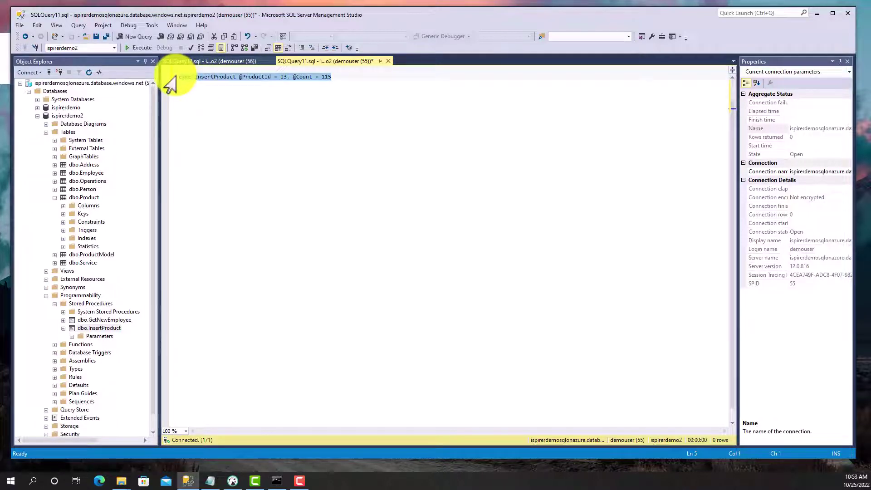
{"action": "left_click", "coordinate": [141, 48]}
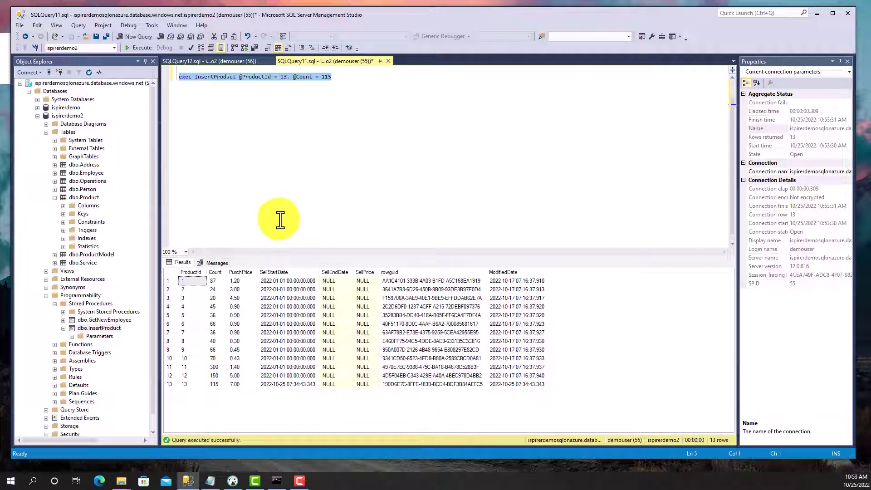
{"action": "left_click", "coordinate": [233, 481]}
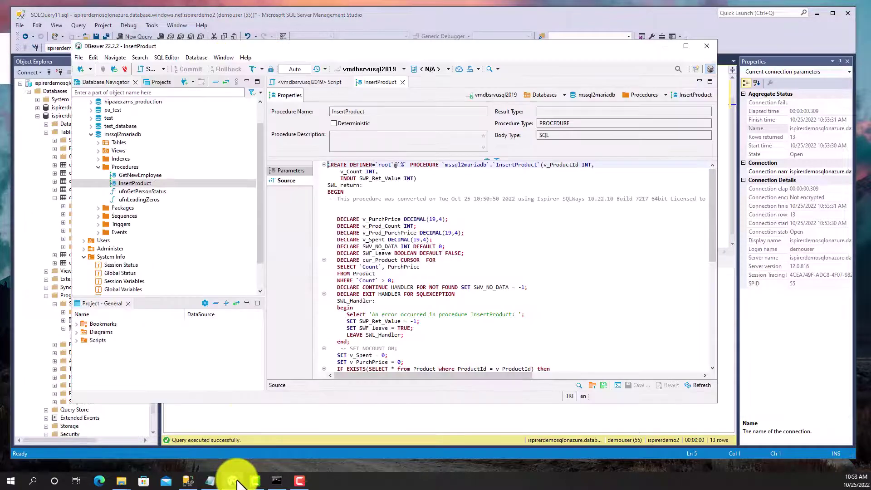
{"action": "left_click", "coordinate": [320, 82]}
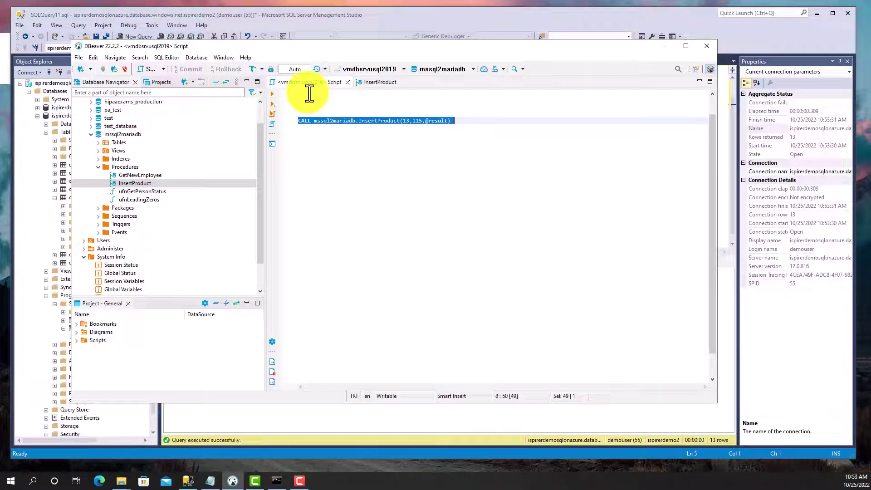
{"action": "left_click", "coordinate": [271, 92]}
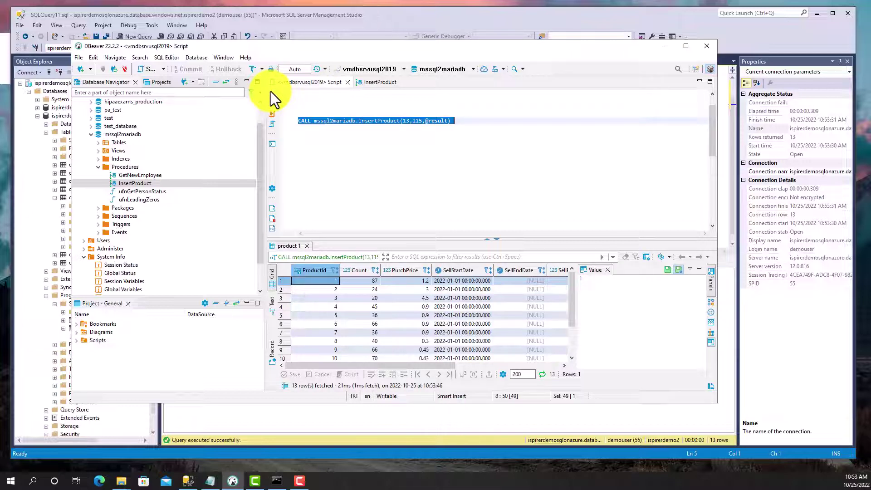
{"action": "scroll", "coordinate": [338, 315], "scroll_direction": "down", "scroll_amount": 3}
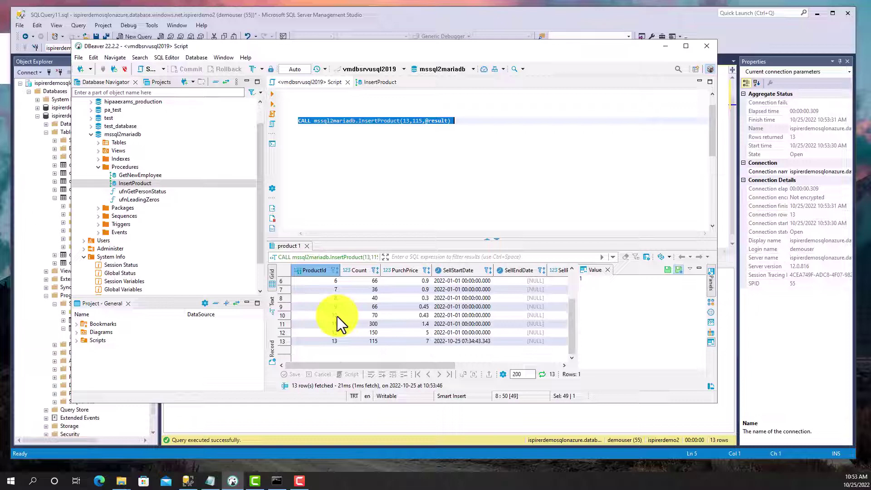